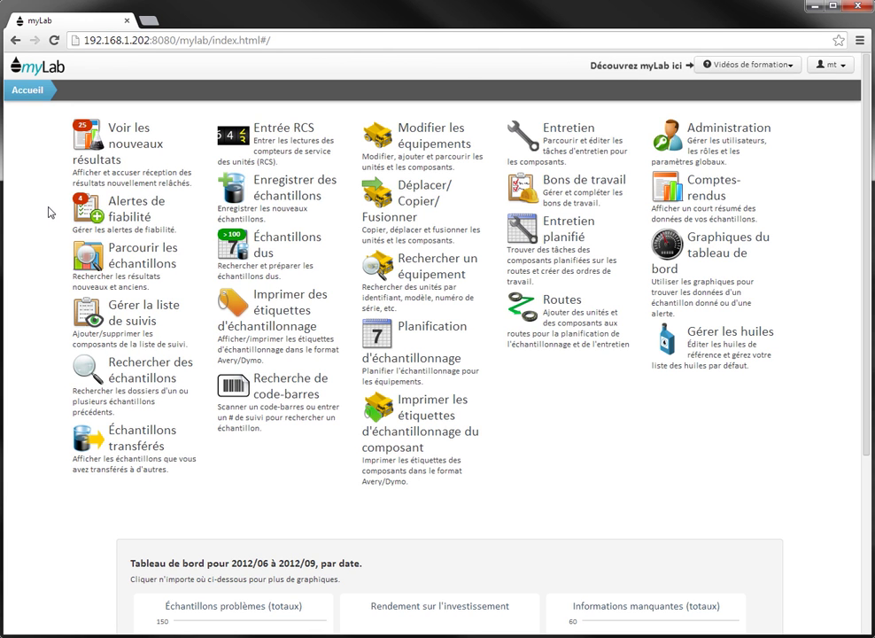
- Start registering samples for all components of bulldozer D0109 under the client MYLAB TEST 1, organised by unit
left_click(284, 196)
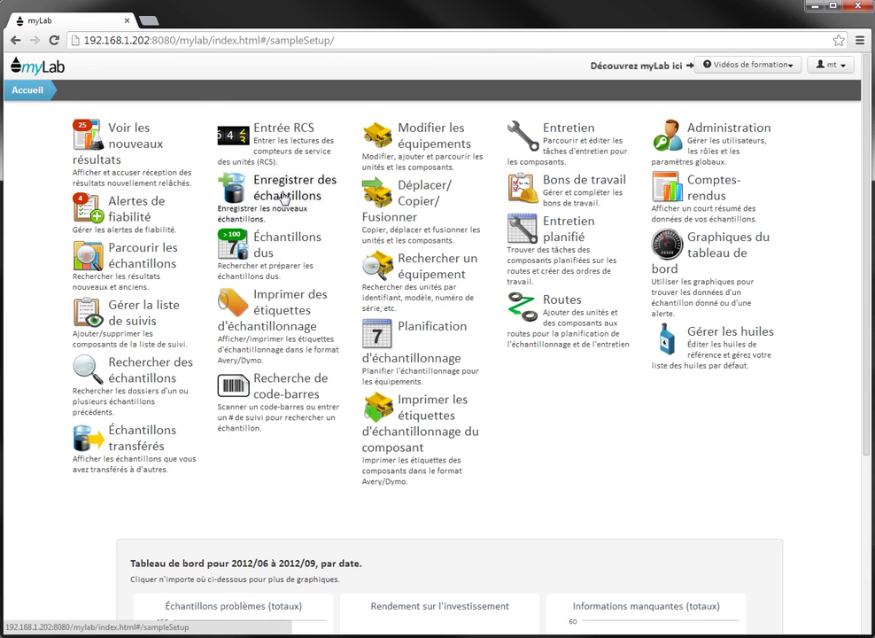
left_click(104, 168)
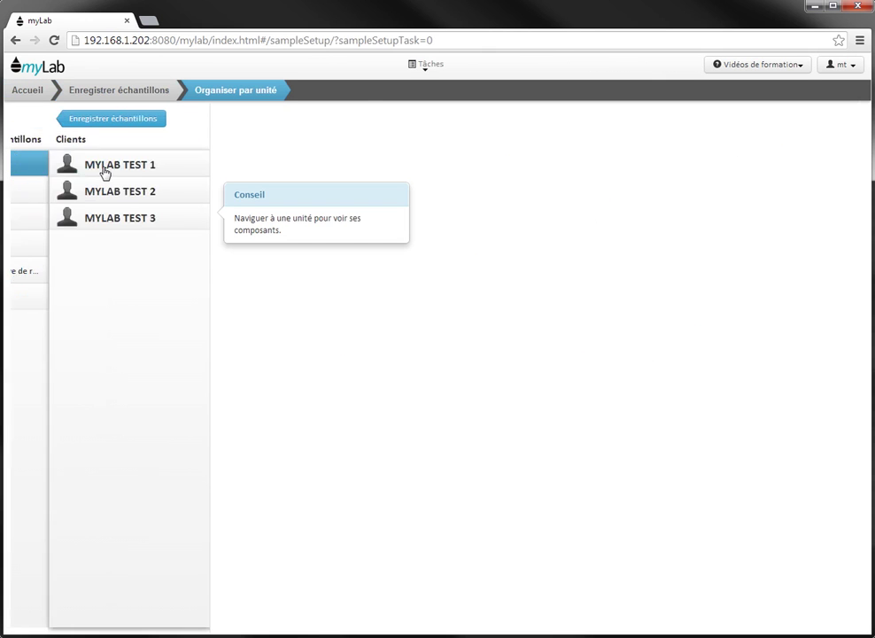
left_click(90, 172)
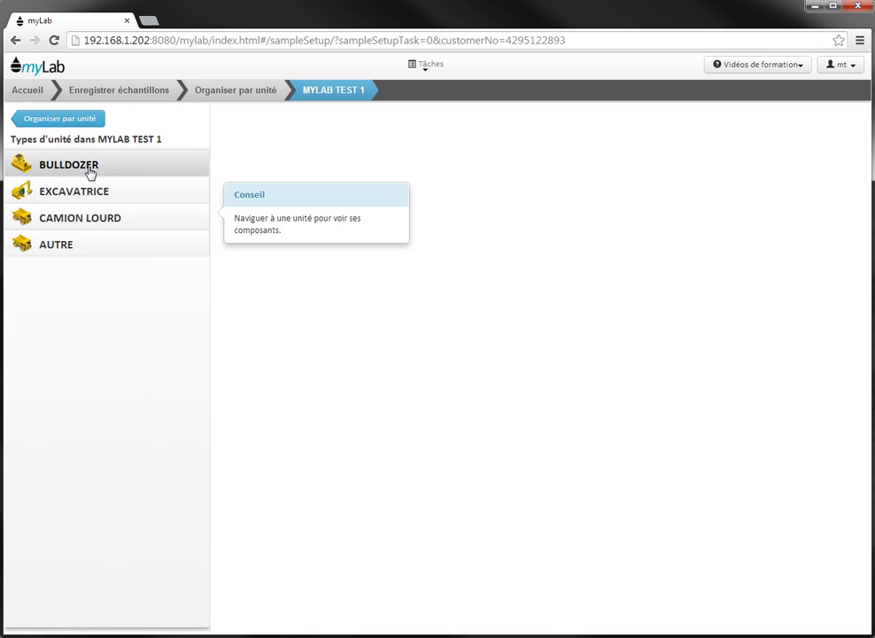
left_click(85, 169)
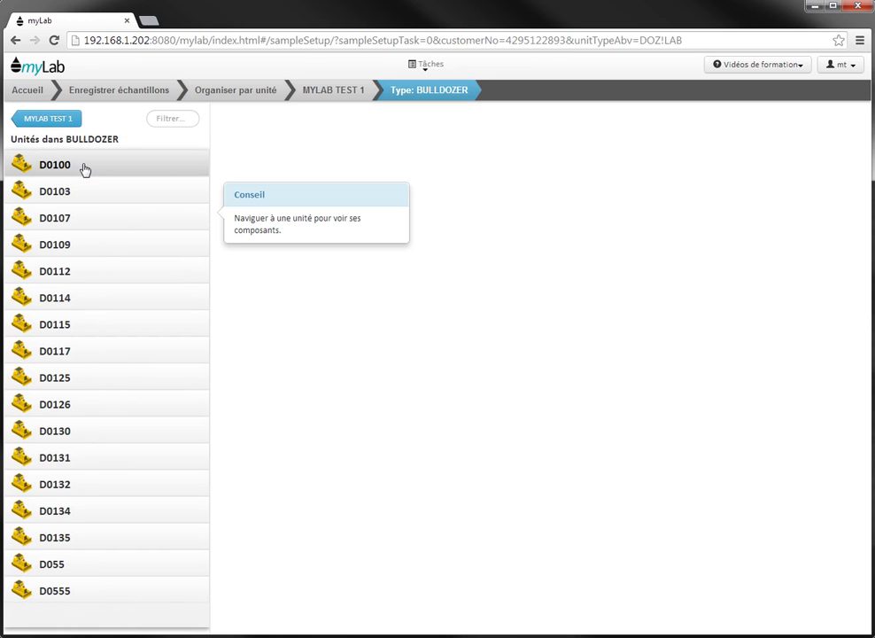
left_click(67, 247)
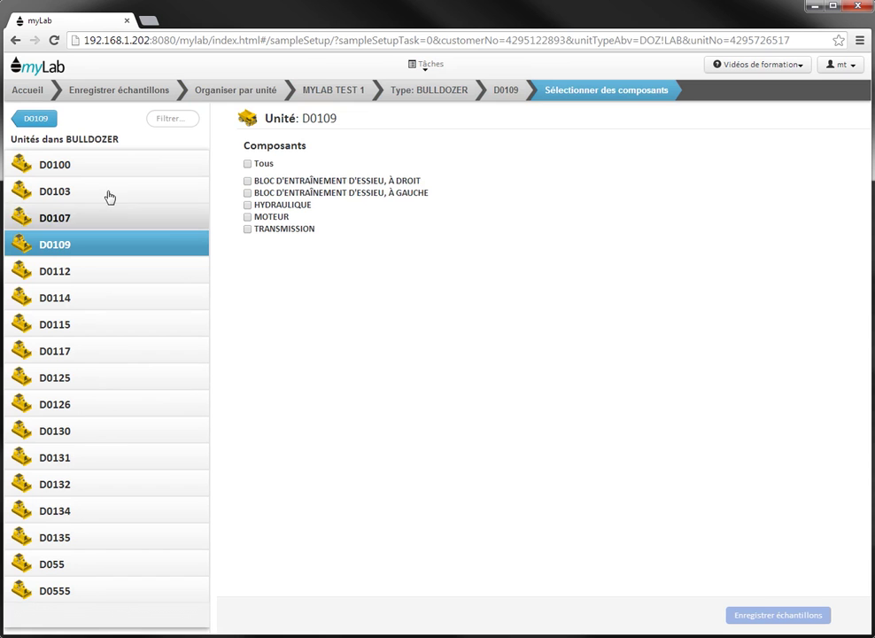
left_click(248, 164)
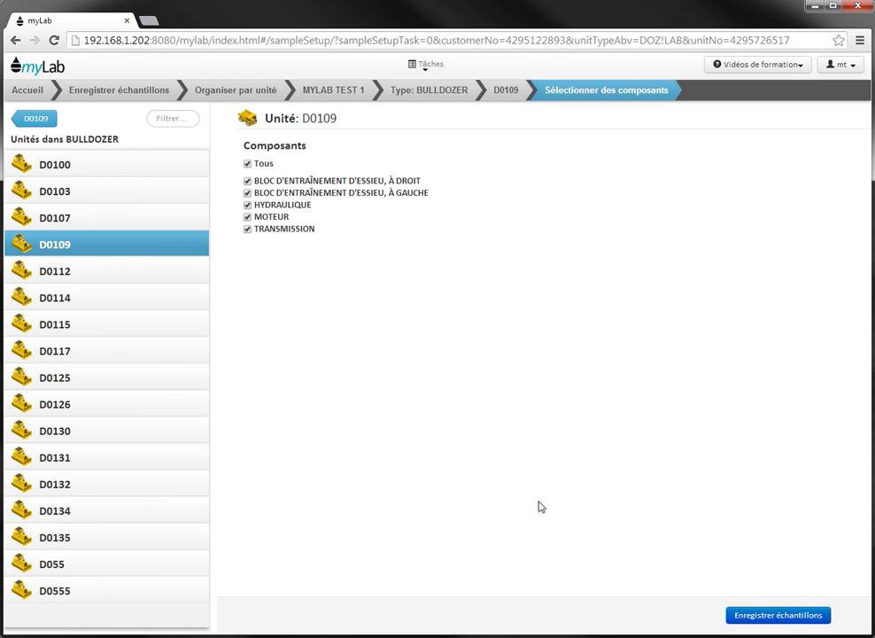
left_click(794, 623)
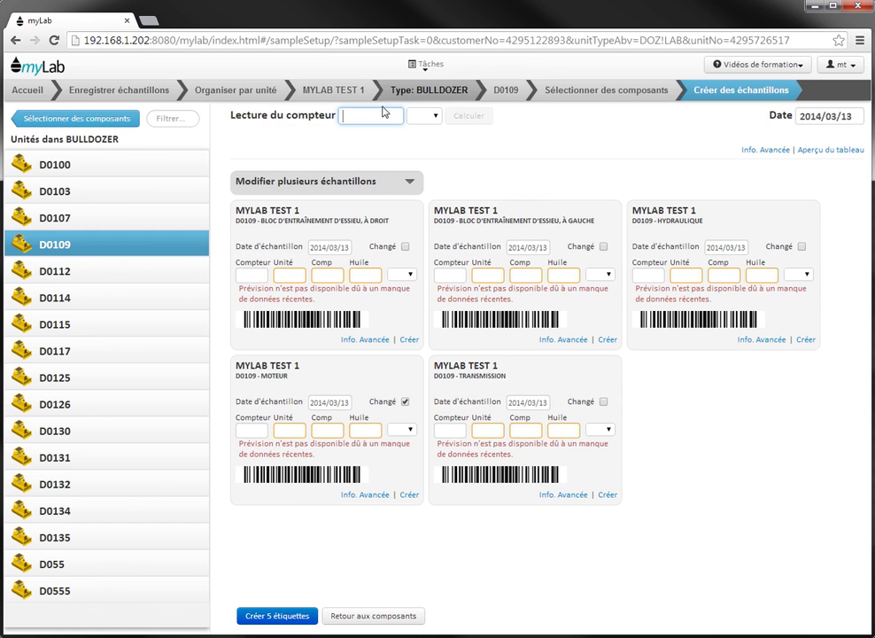
- Set the unit's meter reading to 23620 h and calculate the service values for its samples
left_click(431, 119)
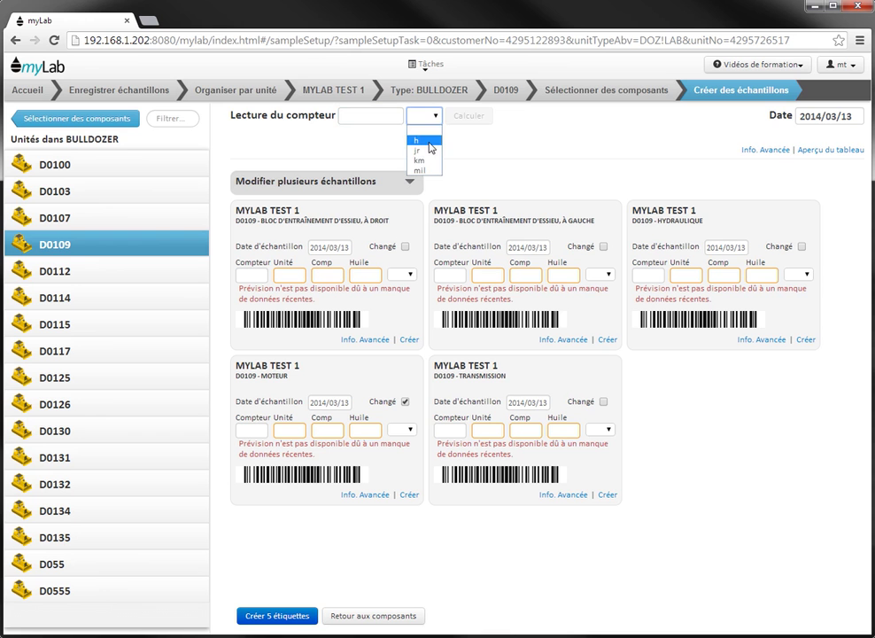
left_click(431, 144)
key("shift+Tab")
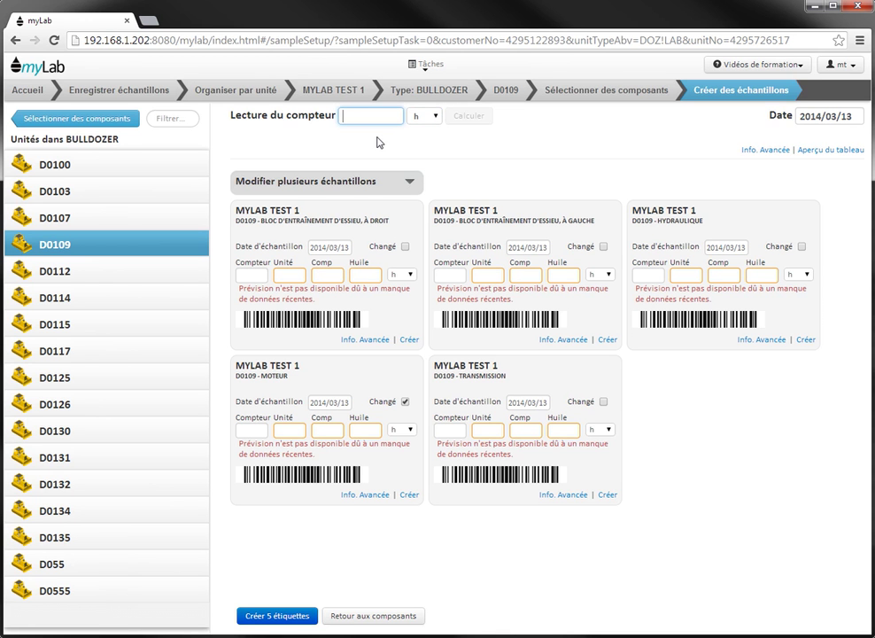
type("23")
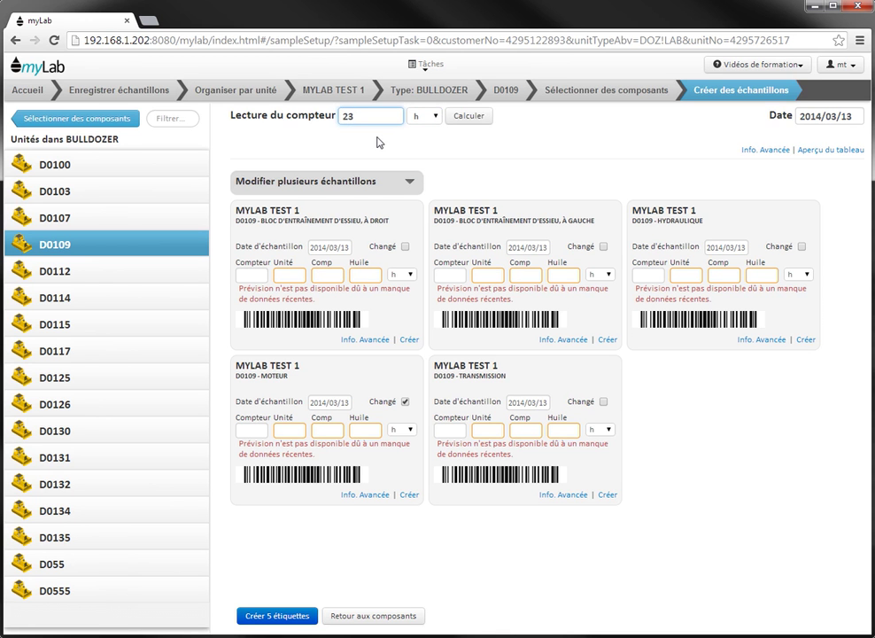
type("620")
left_click(486, 120)
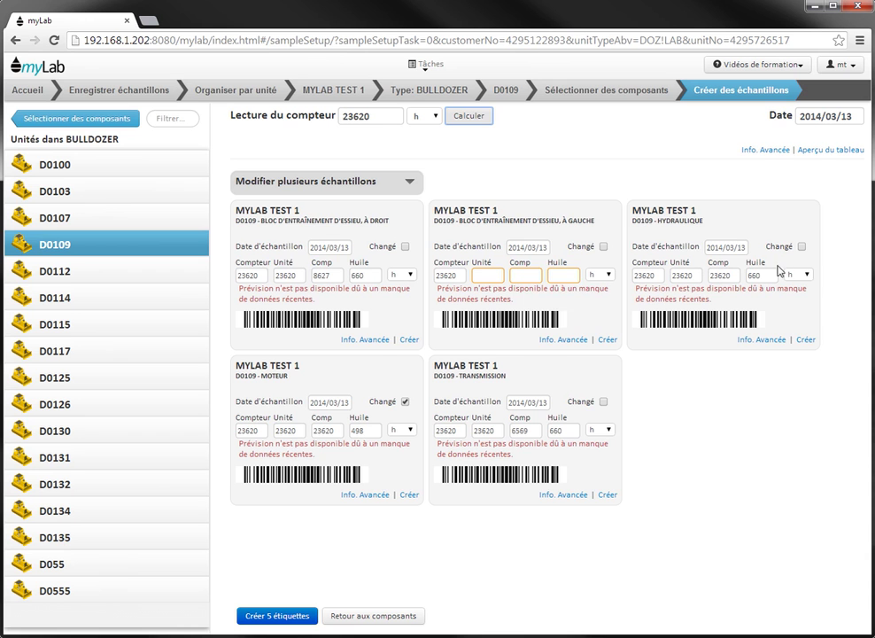
- In the advanced information, set the right axle drive sample's oil to ESSO, GEAR OIL GX EXTRA, 80W140 and mark it urgent and as a resample
left_click(758, 151)
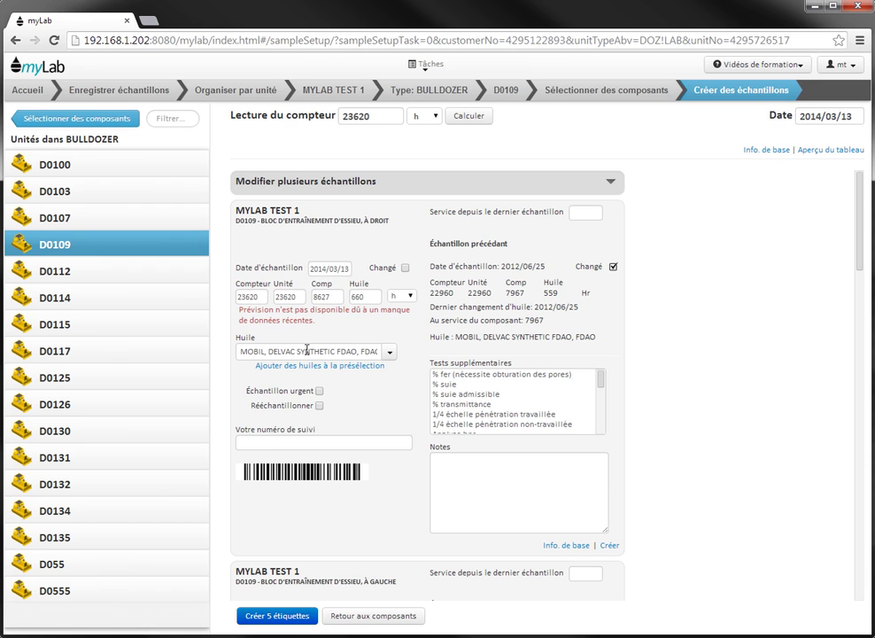
left_click(390, 352)
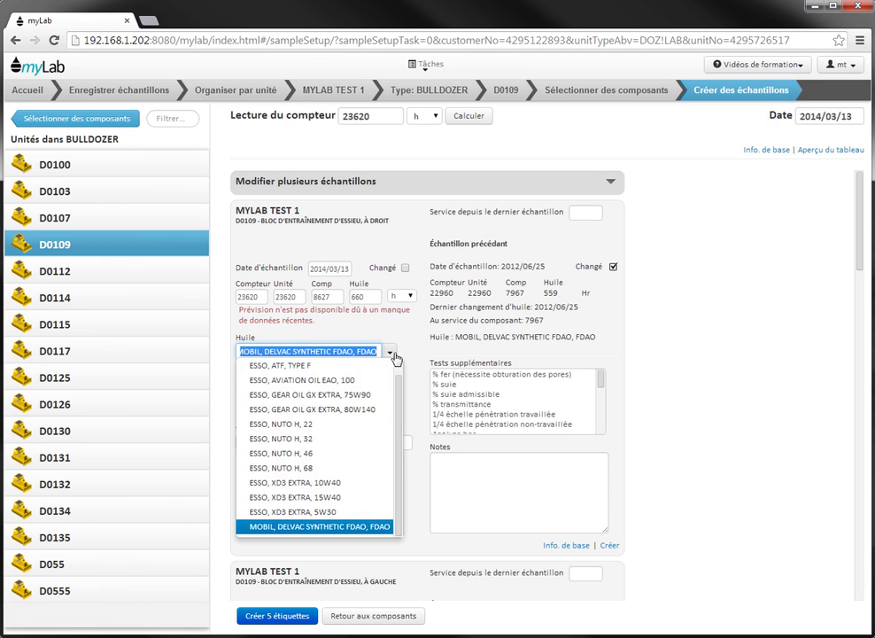
left_click(319, 409)
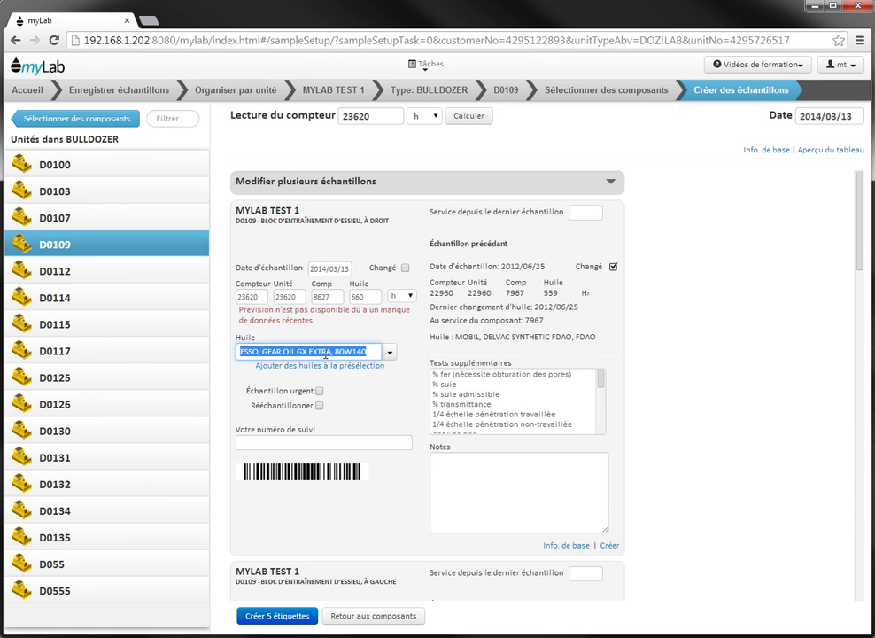
left_click(320, 406)
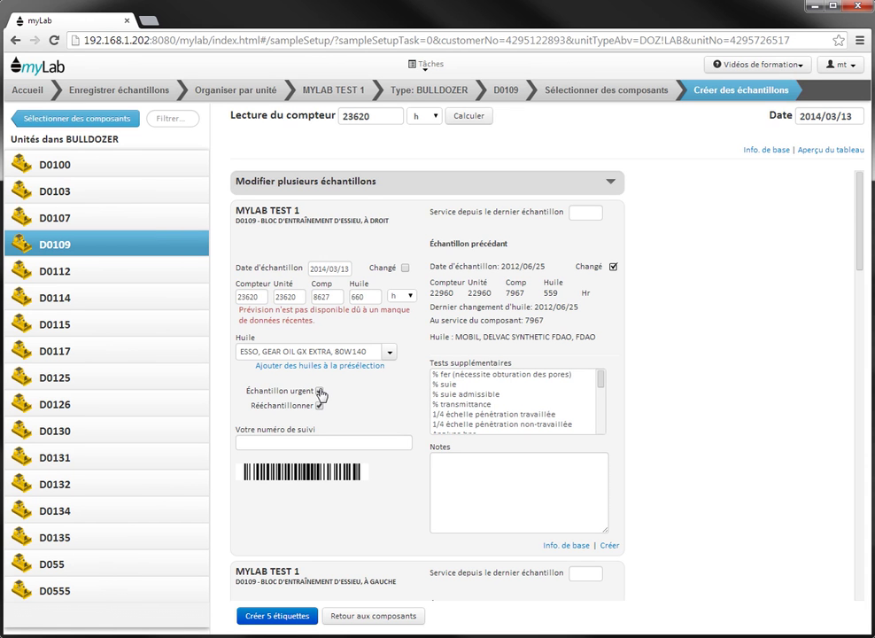
left_click(320, 392)
left_click(767, 151)
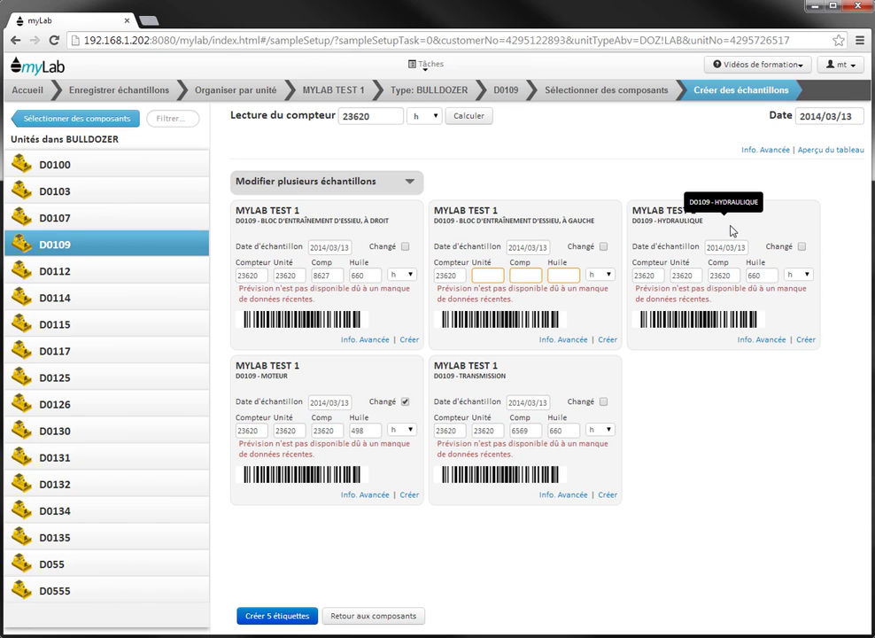
- Mark the oil as changed on all samples through the multiple-sample edit
left_click(410, 184)
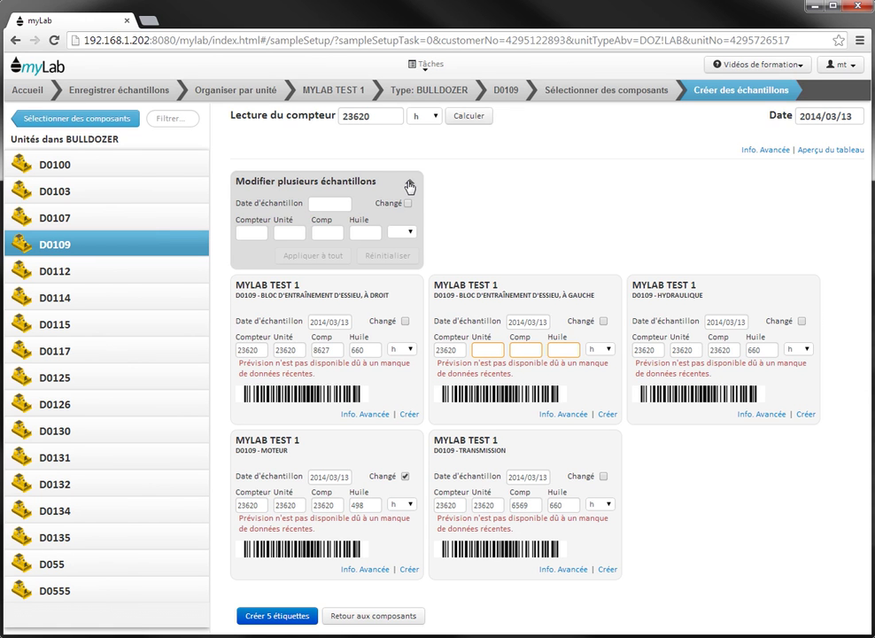
left_click(408, 204)
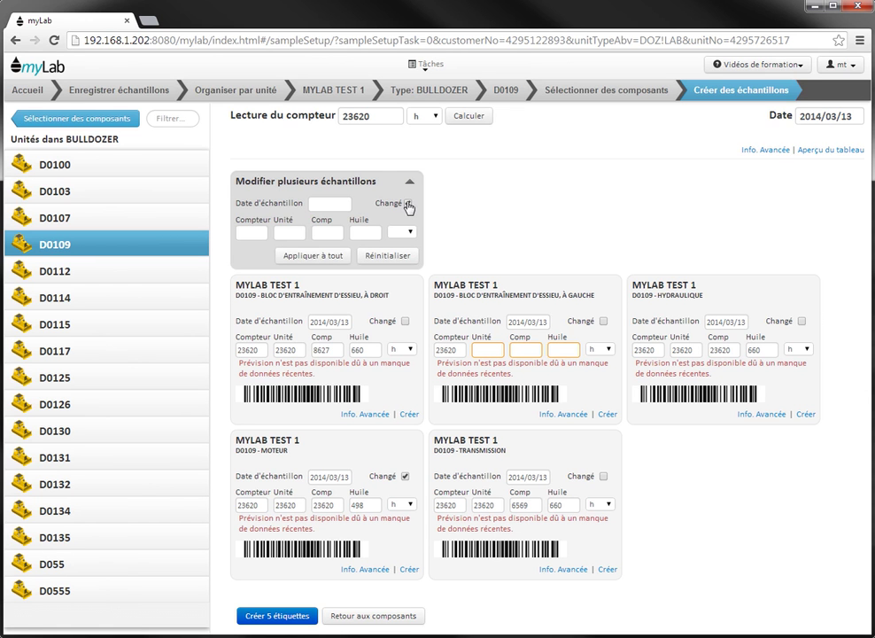
left_click(337, 257)
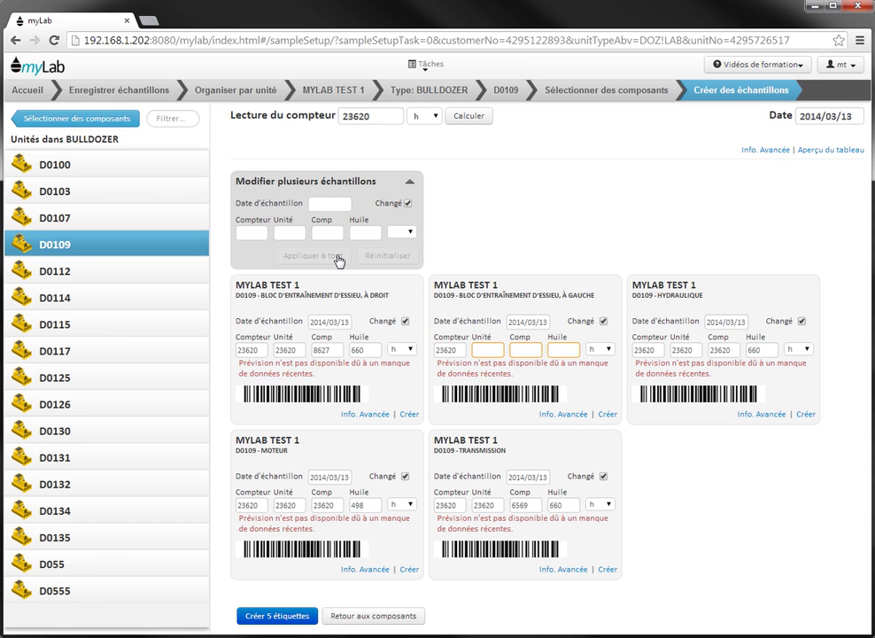
- Add the note "reconstruit" to all samples at once through the advanced multiple-sample edit
left_click(766, 150)
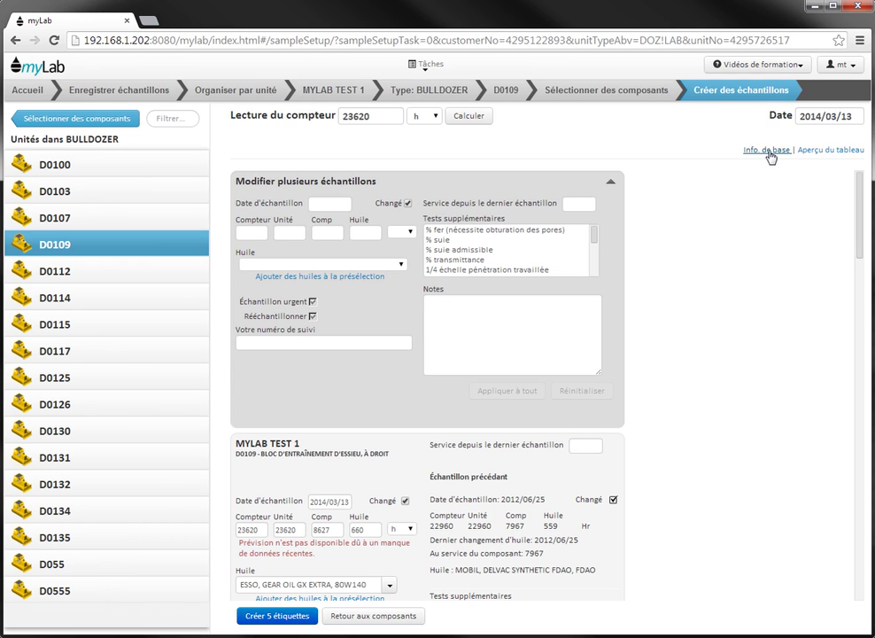
left_click(508, 322)
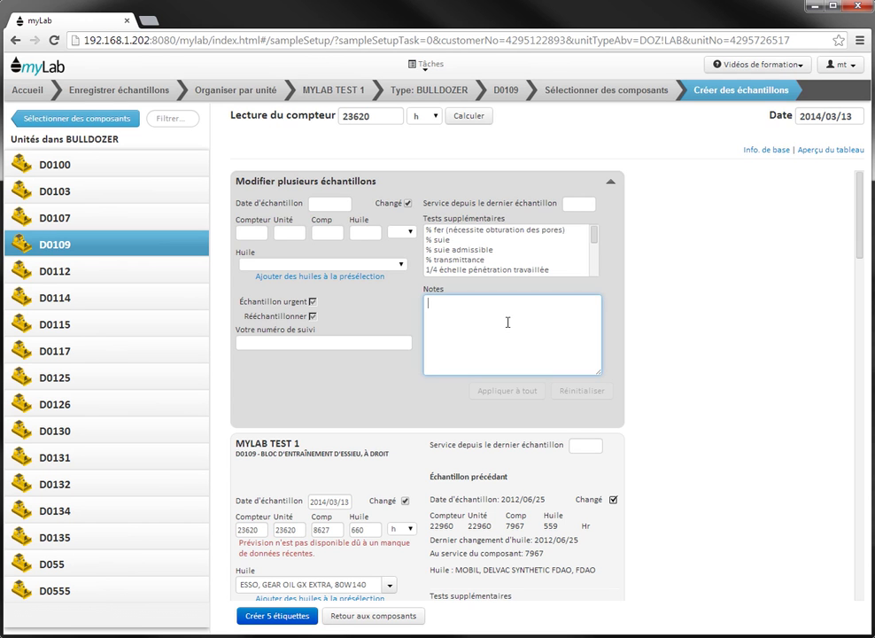
type("reco")
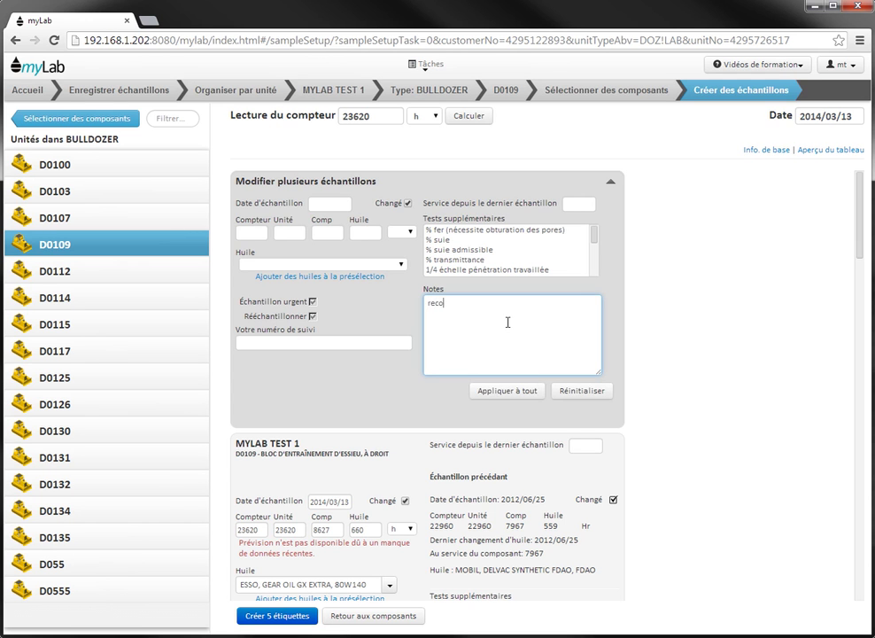
type("nstruit")
left_click(524, 394)
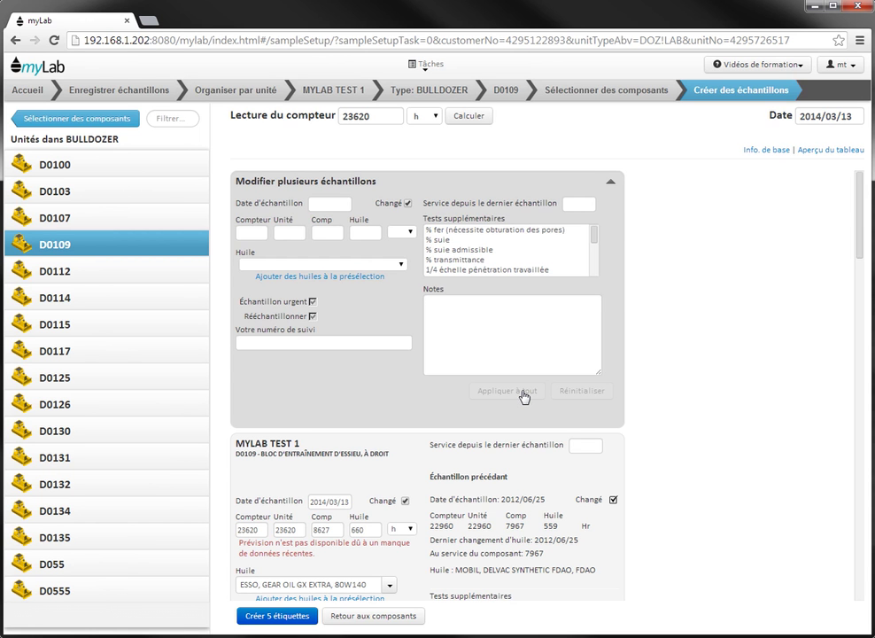
- In the table view, set the oil service to 498 for the left axle drive and 510 for the right axle drive
left_click(806, 150)
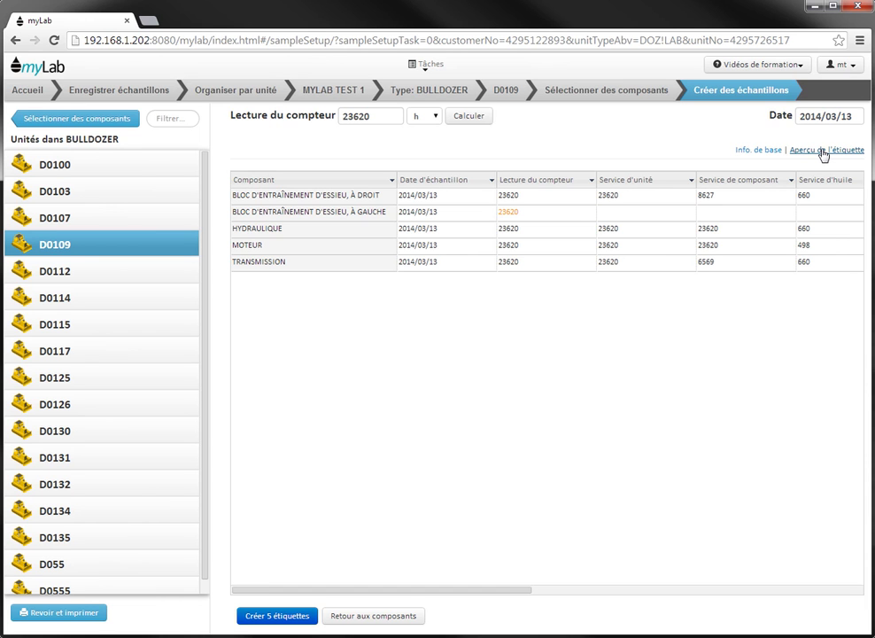
left_click(816, 214)
type("498")
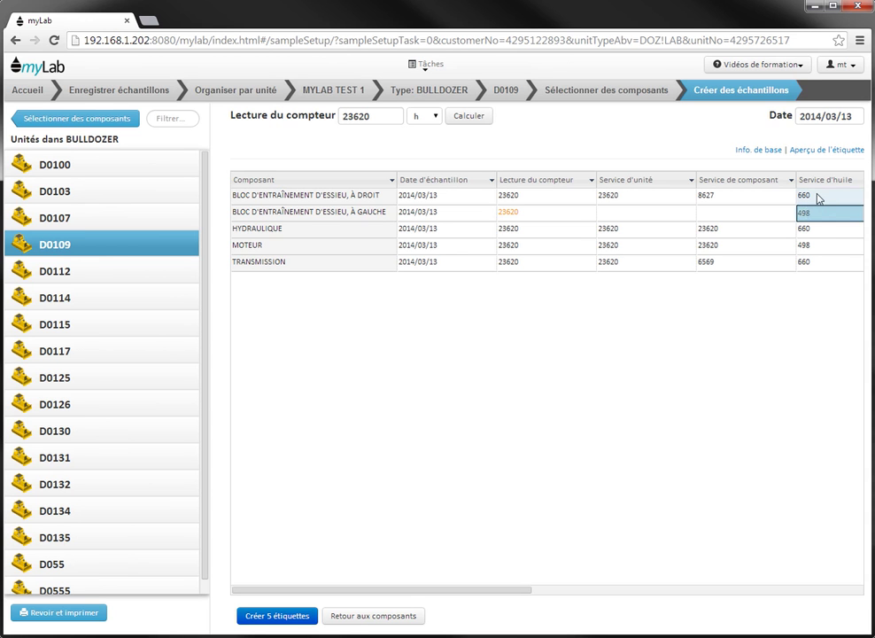
left_click(819, 197)
type("510")
key("Return")
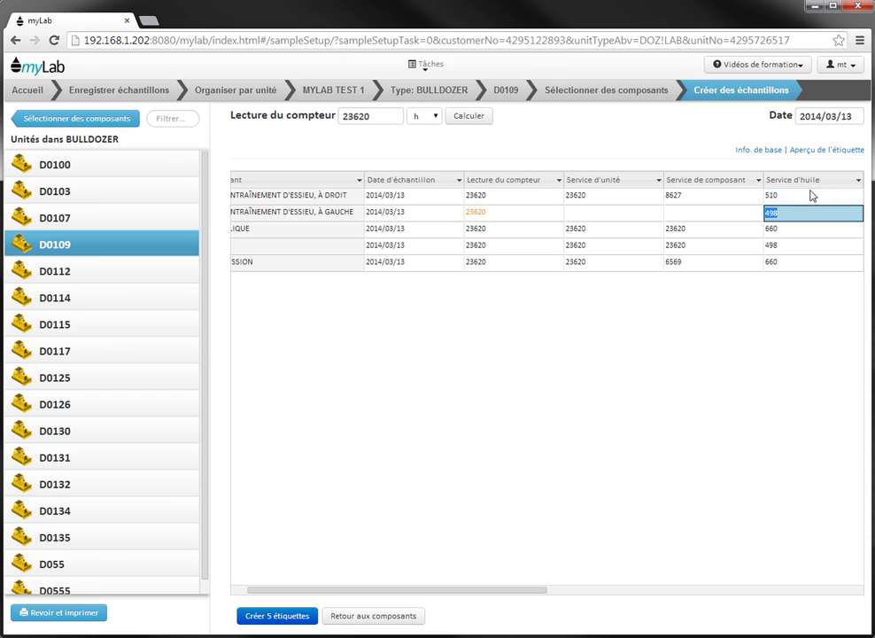
- Fill the oil service of the first three components with 510 and create the five sample labels
left_click_drag(809, 197, 808, 232)
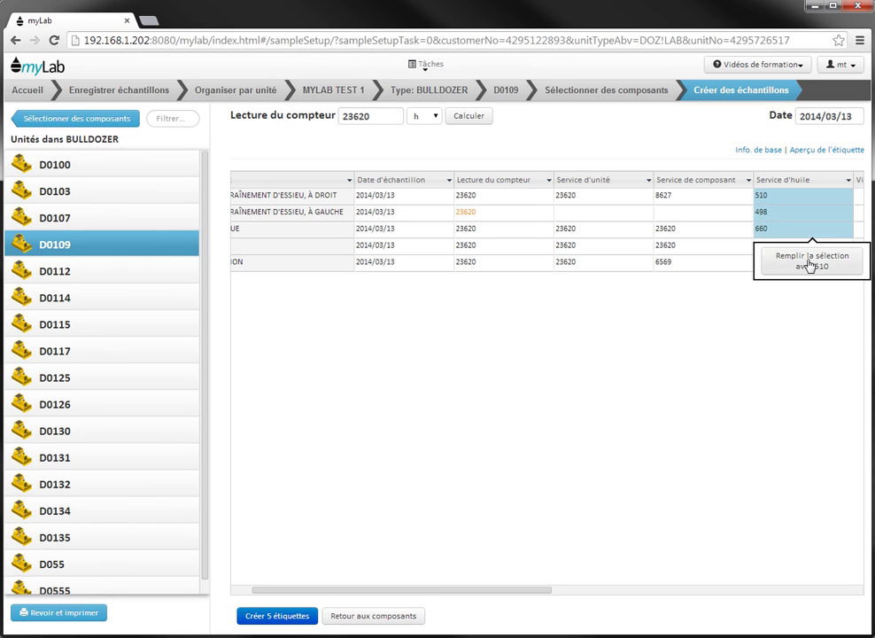
left_click(808, 262)
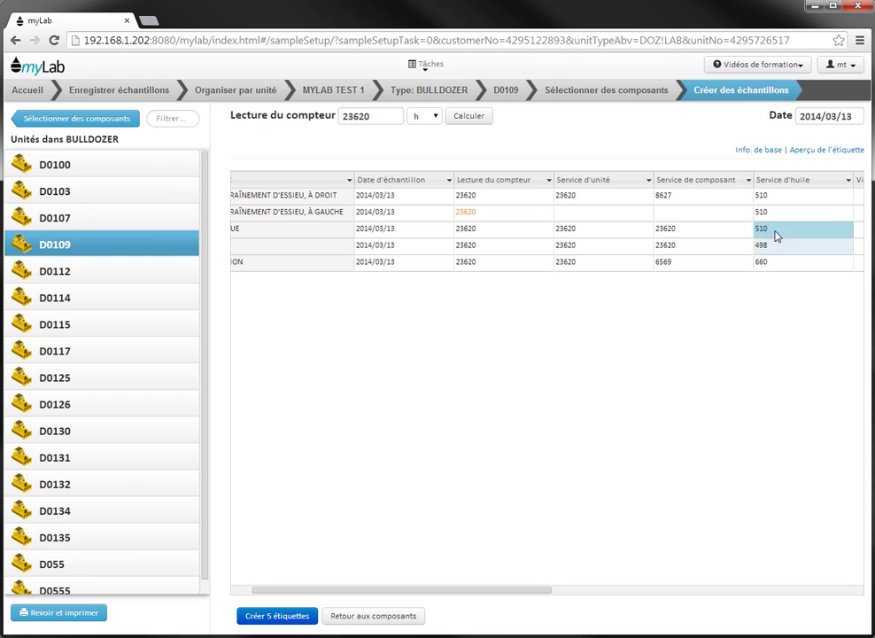
left_click(746, 180)
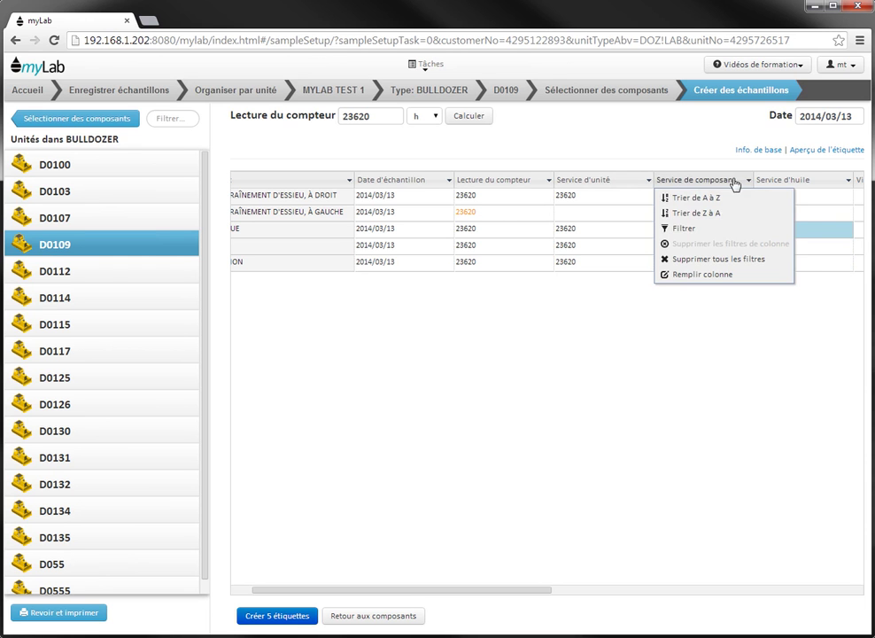
left_click(276, 618)
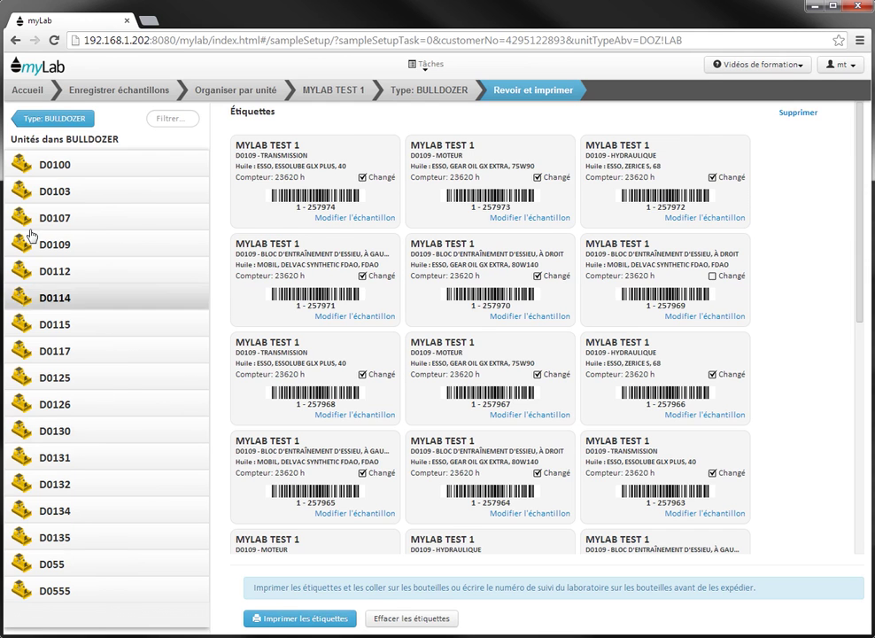
- Find the existing sample with laboratory tracking number 1 - 257929 through the barcode search
left_click(36, 96)
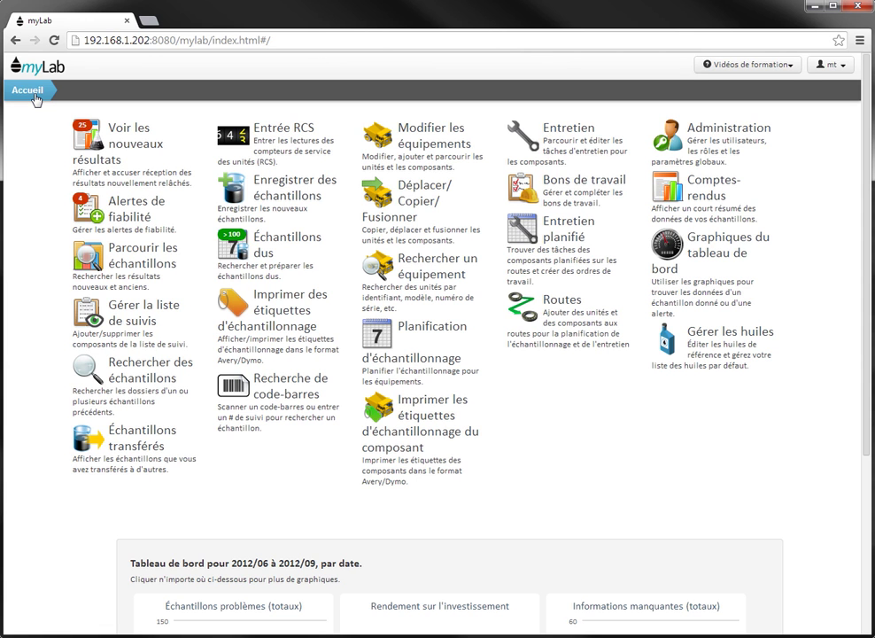
left_click(287, 391)
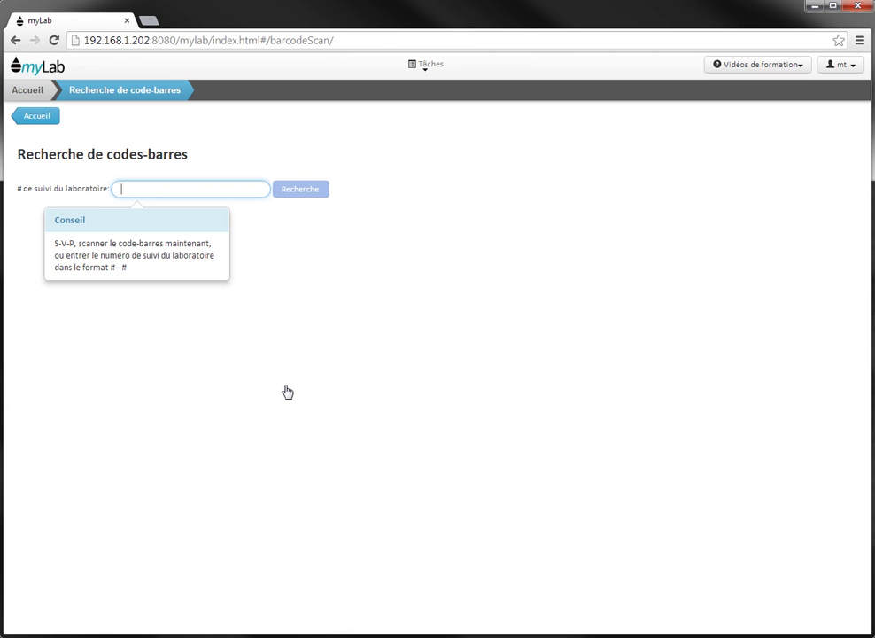
type("1 - 257929")
key("Return")
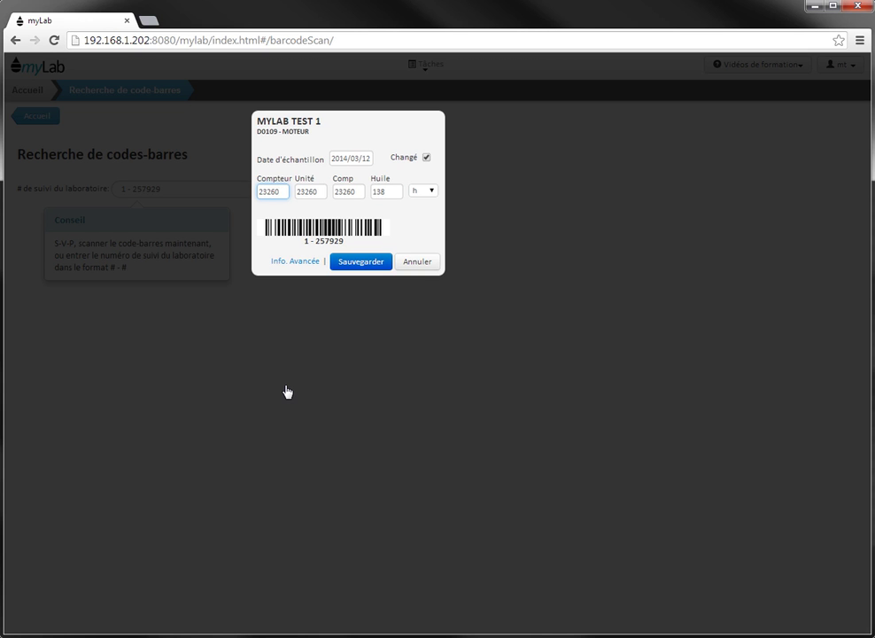
- Set the oil service of the D0109 engine sample to 510 and save the sample
left_click(383, 192)
left_click_drag(384, 191, 371, 188)
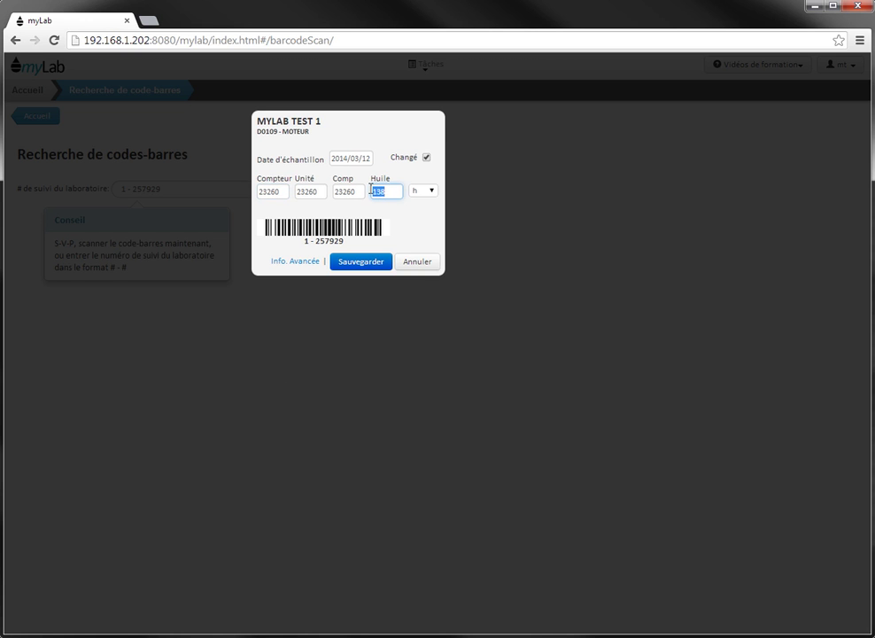
type("510")
left_click(371, 263)
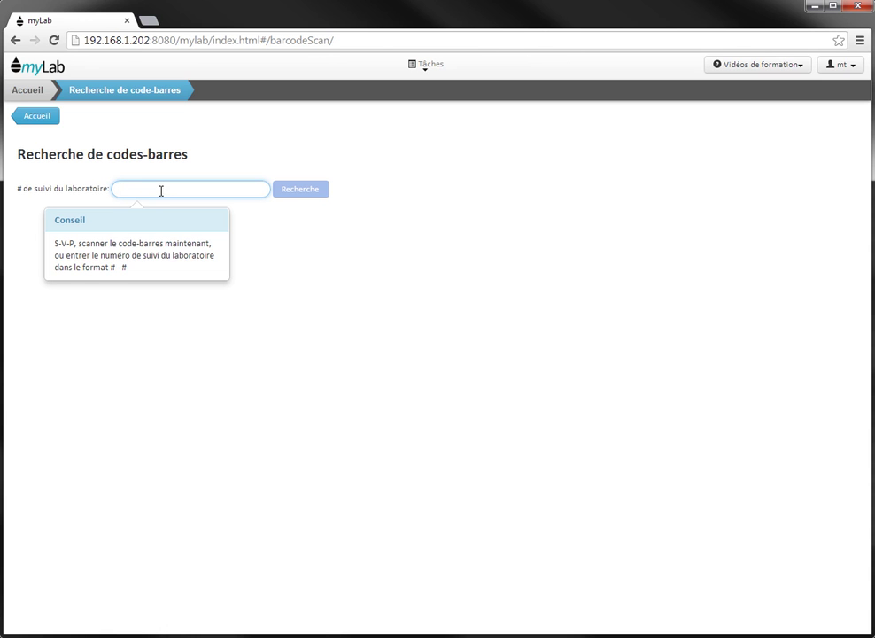
- Enter the laboratory tracking number 2-21759 for another barcode search
type("2-")
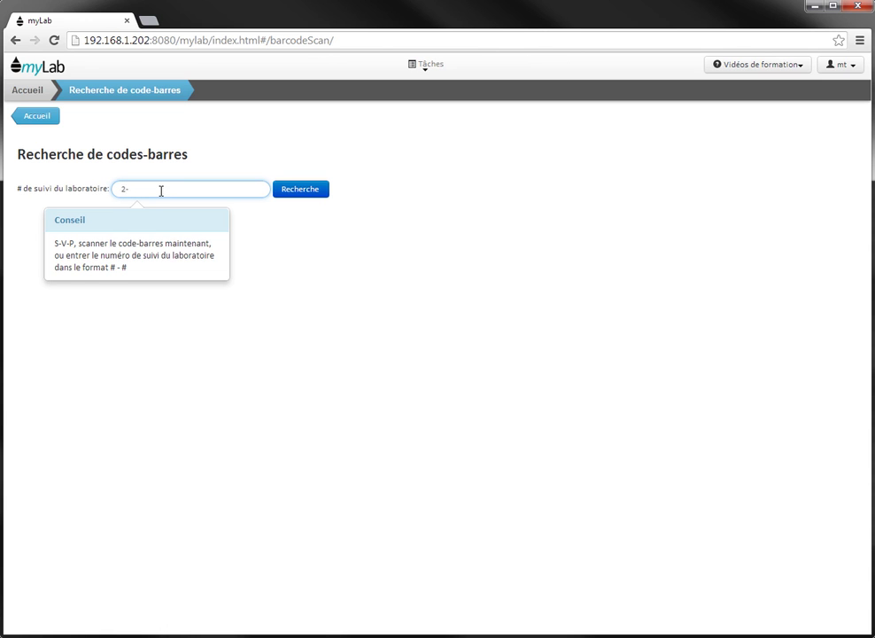
type("21759")
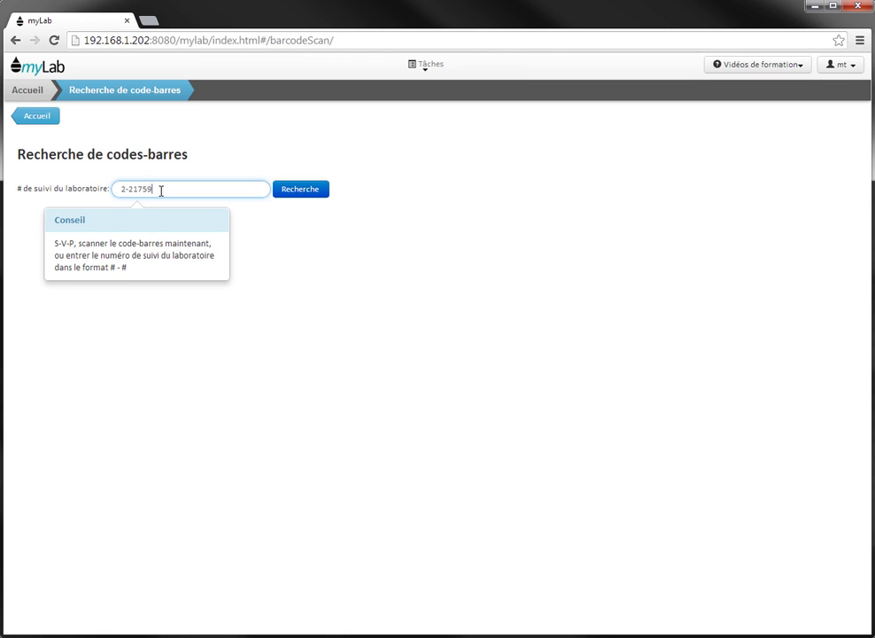